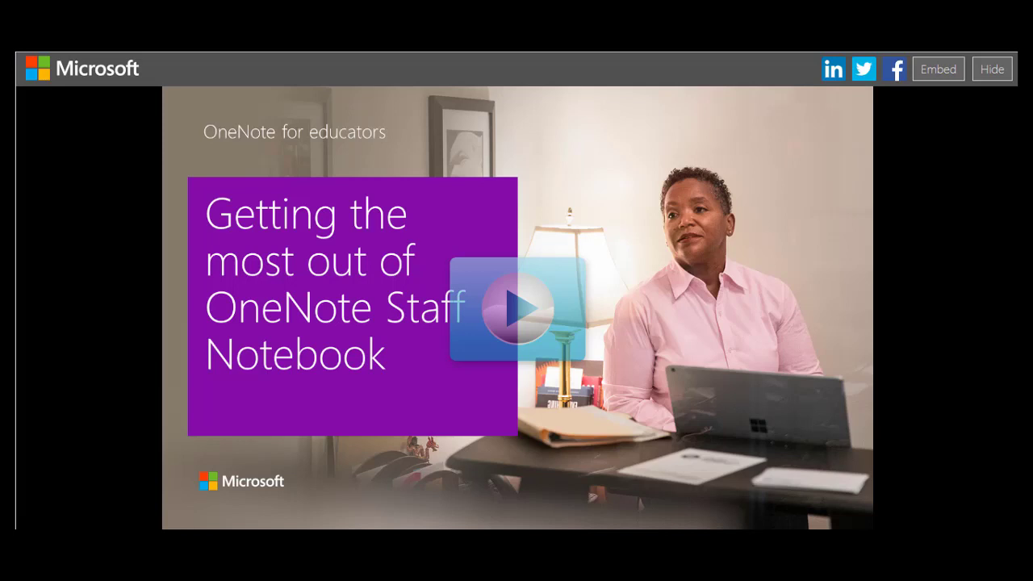
# Step: Start the Staff Notebook interactive guide, advance past its introduction, and open the notebook's Collaboration Space
pyautogui.press('space')
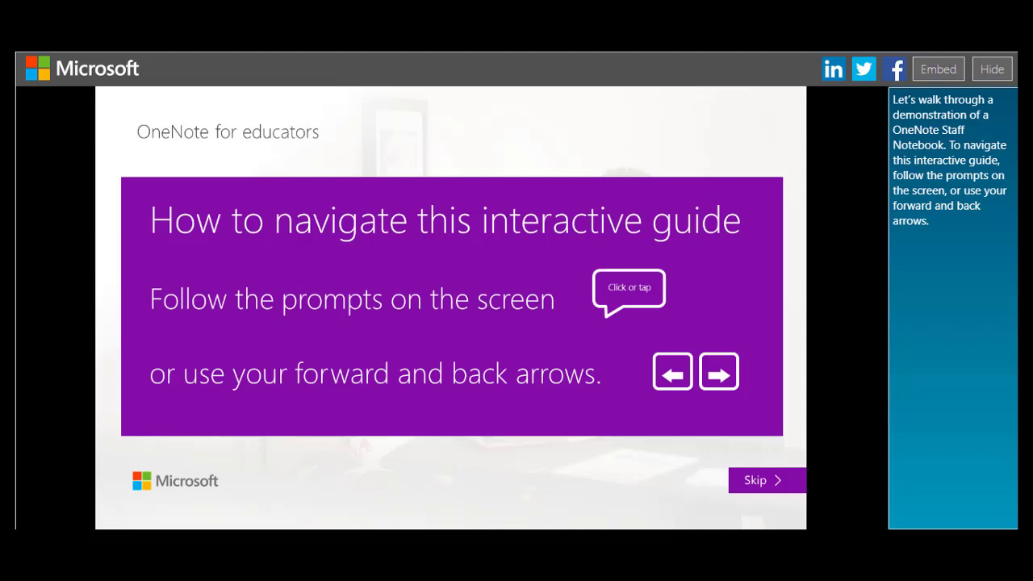
pyautogui.press('Right')
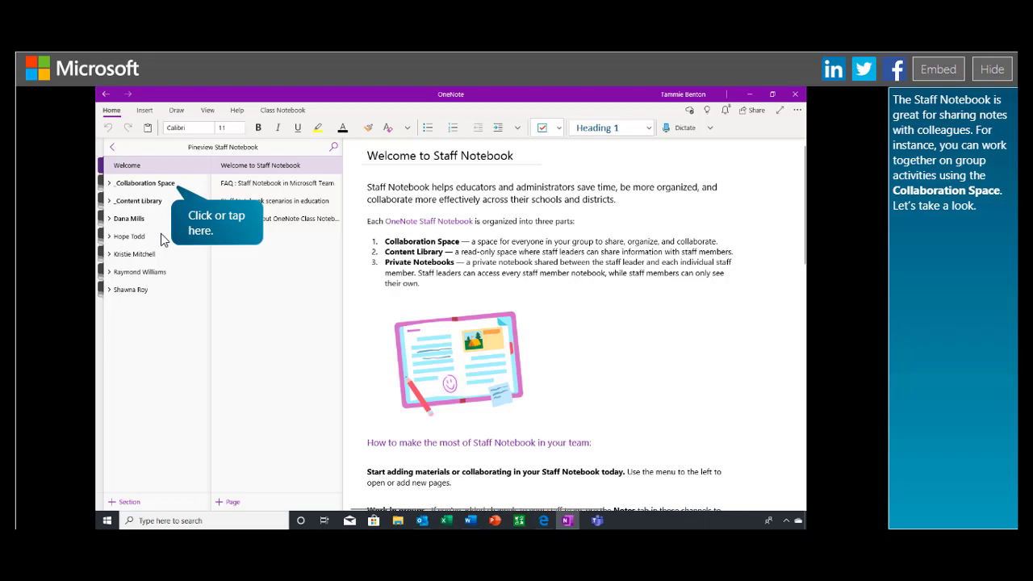
pyautogui.click(140, 187)
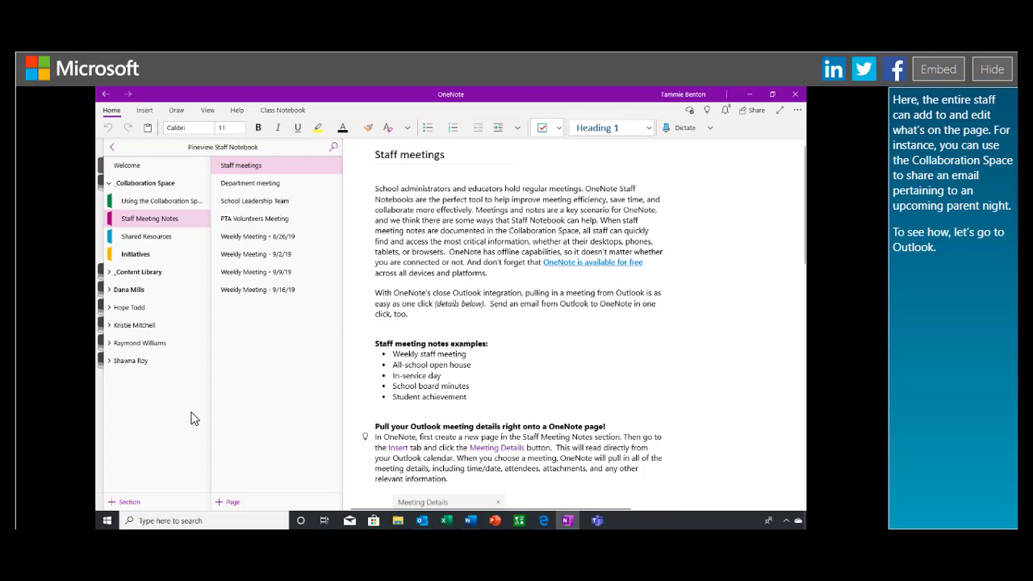
# Step: Switch to Outlook and send the Parent Night email to the Staff Meeting Notes section of the Pineview Staff Notebook's Collaboration Space
pyautogui.click(423, 521)
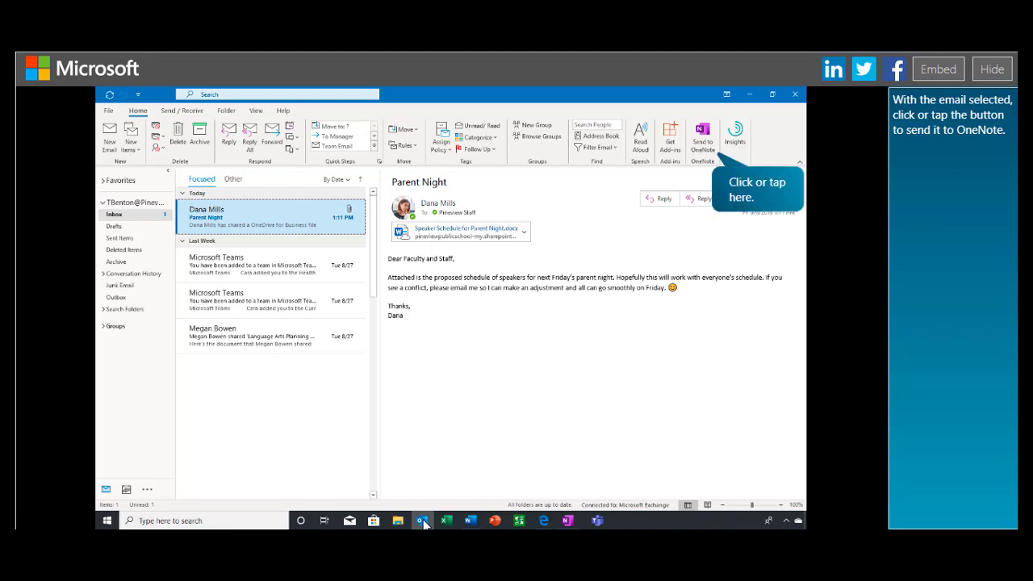
pyautogui.click(699, 141)
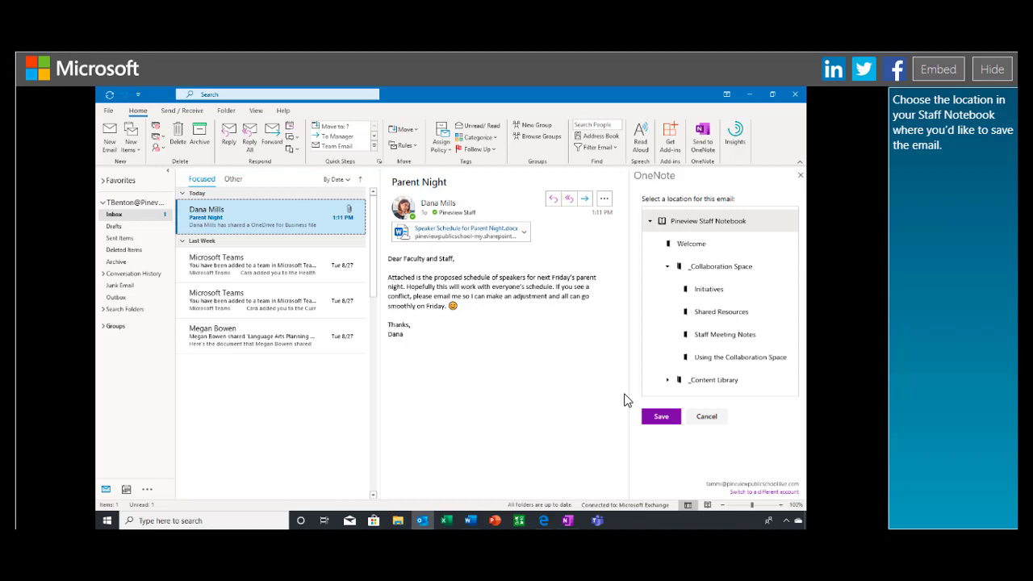
pyautogui.click(739, 341)
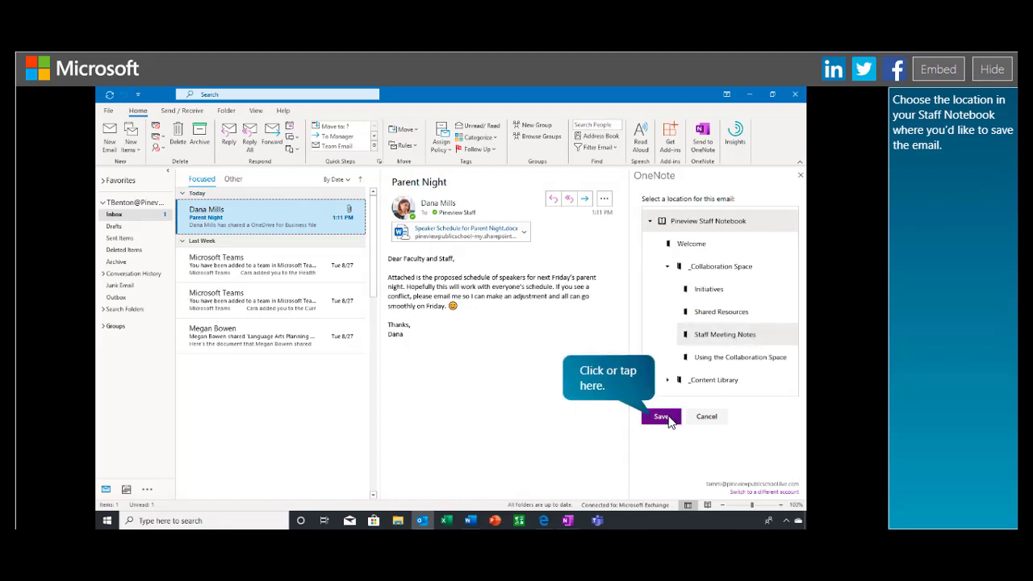
pyautogui.click(661, 417)
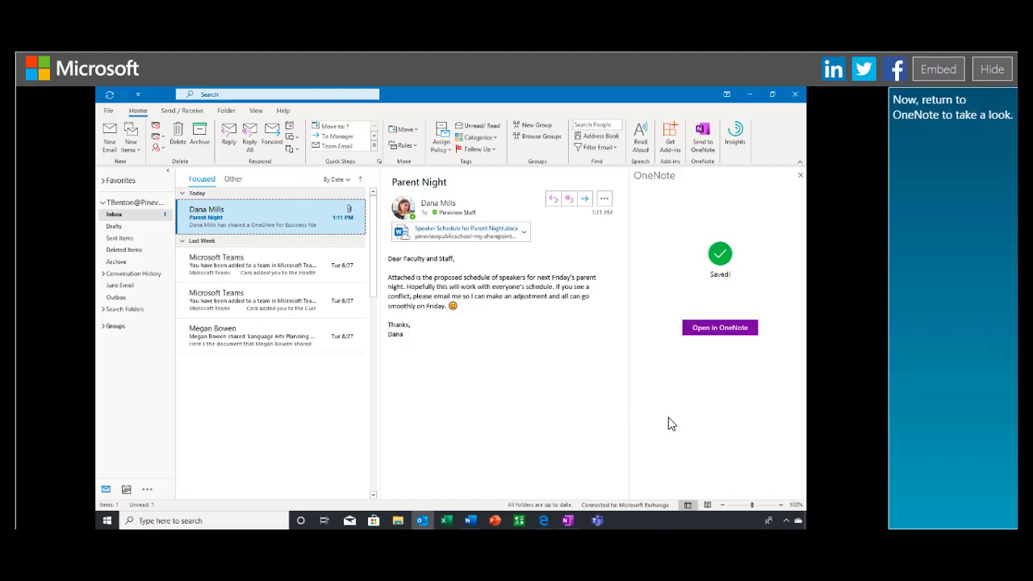
# Step: Switch to OneNote and insert the 03:00 PM Weekly Meeting's details on the Weekly Meeting - 9/20/19 page
pyautogui.click(569, 521)
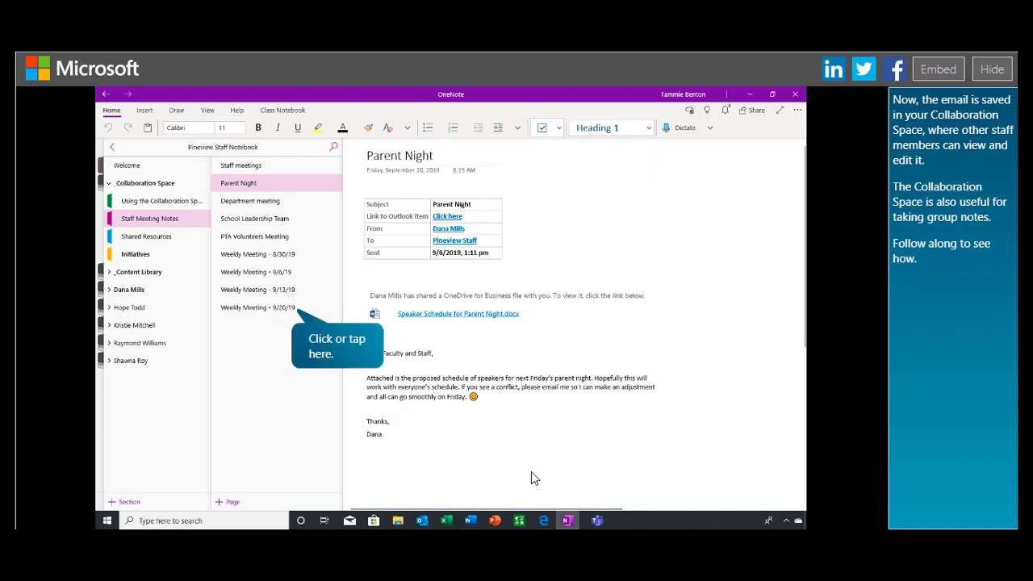
pyautogui.click(257, 312)
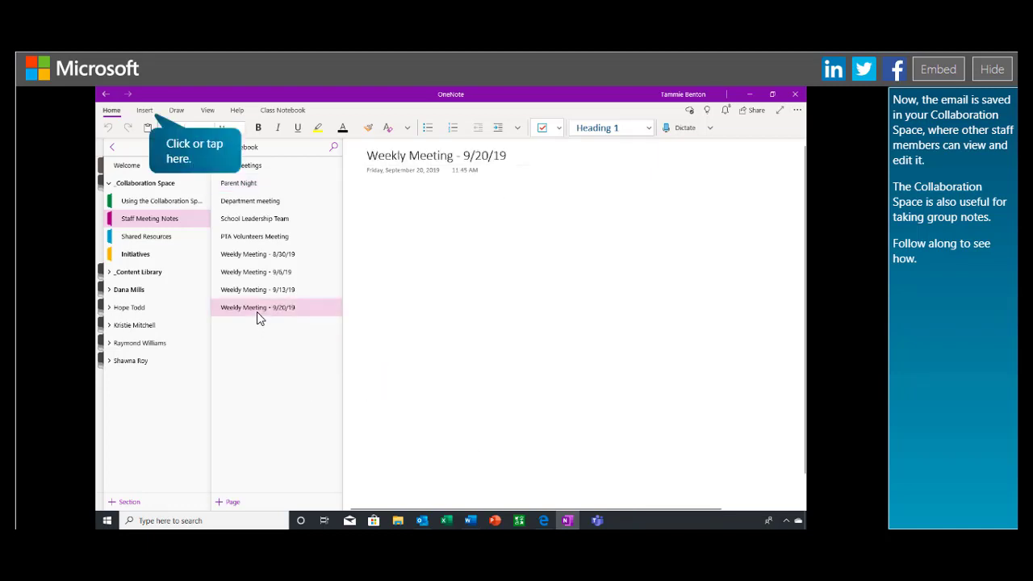
pyautogui.click(143, 112)
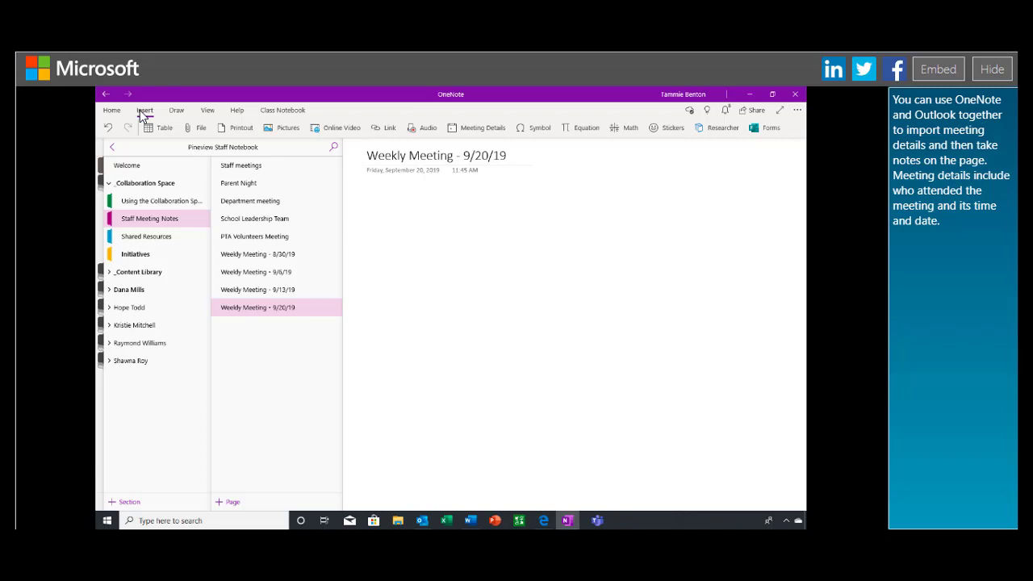
pyautogui.click(477, 129)
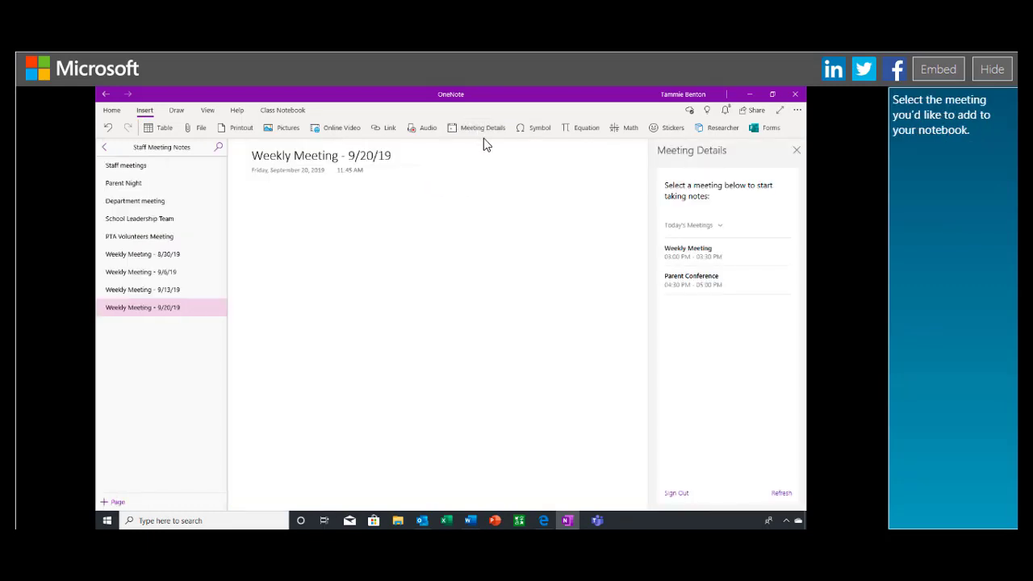
pyautogui.click(692, 250)
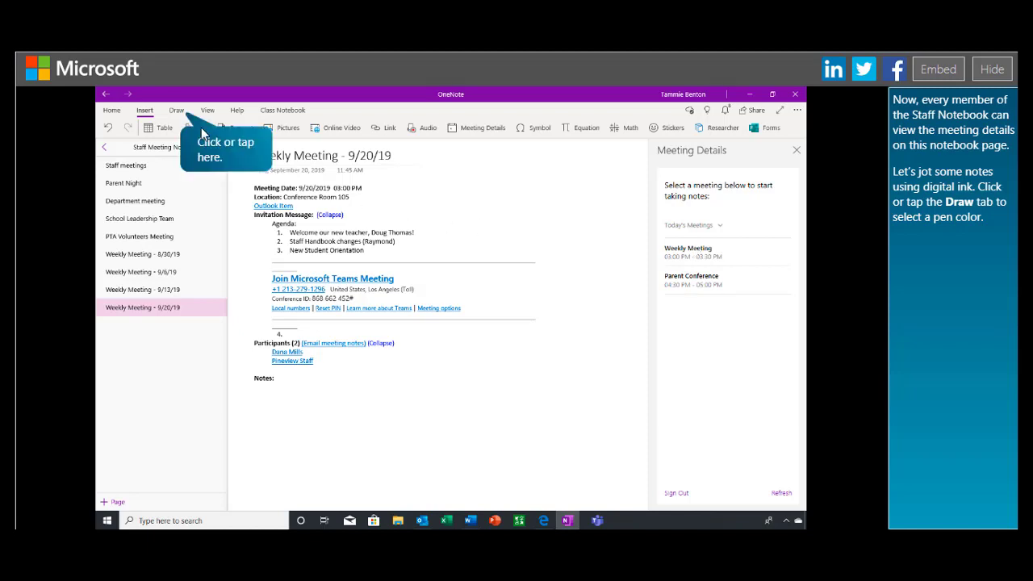
# Step: Annotate the New Student Orientation agenda item in red ink with a circle and the note "Need volunteers"
pyautogui.click(175, 111)
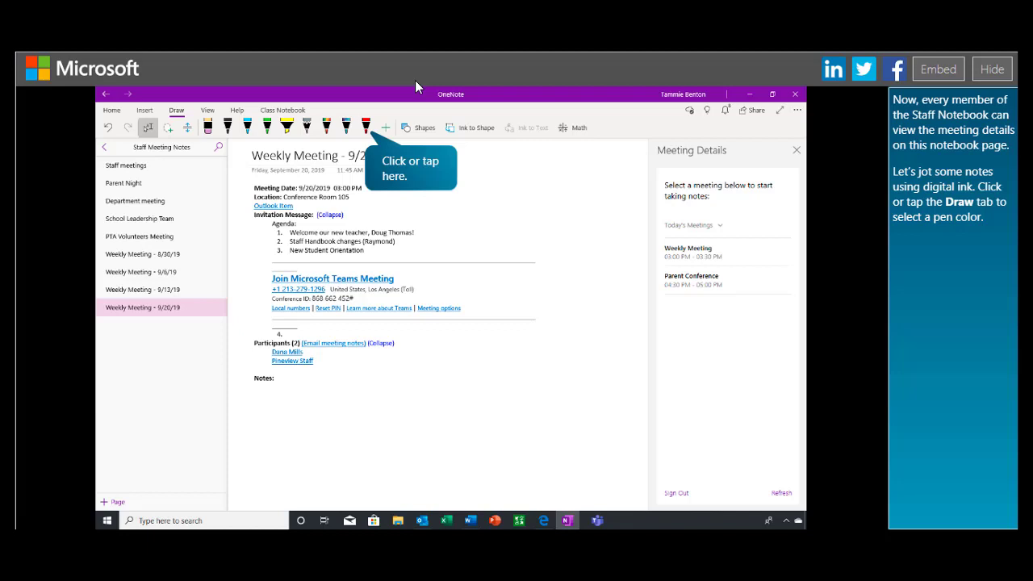
pyautogui.click(365, 128)
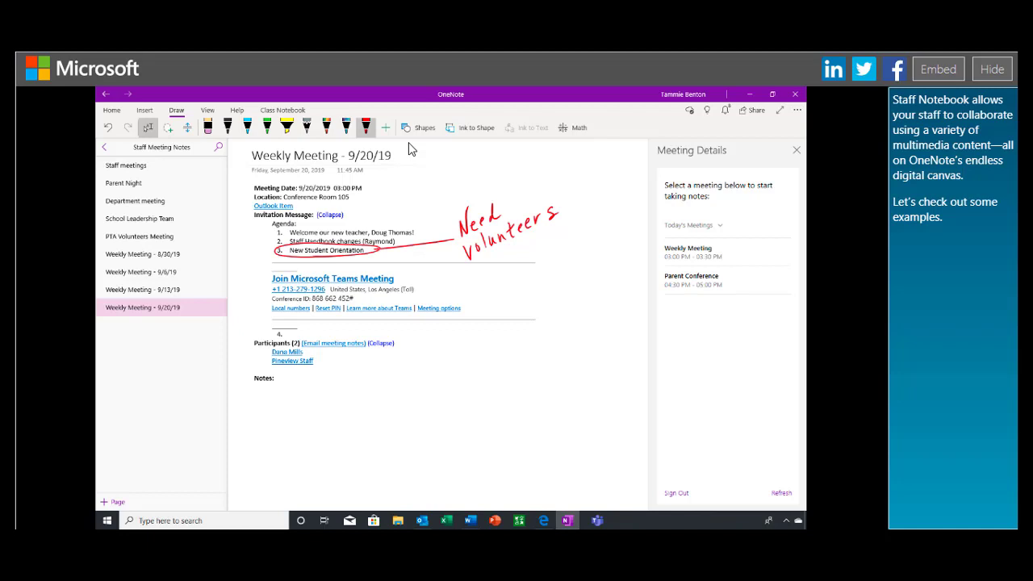
# Step: Open Shared Resources and insert the 2019 Nutrition Label picture from file on the Team Teaching Workspace - Sugar page
pyautogui.click(104, 148)
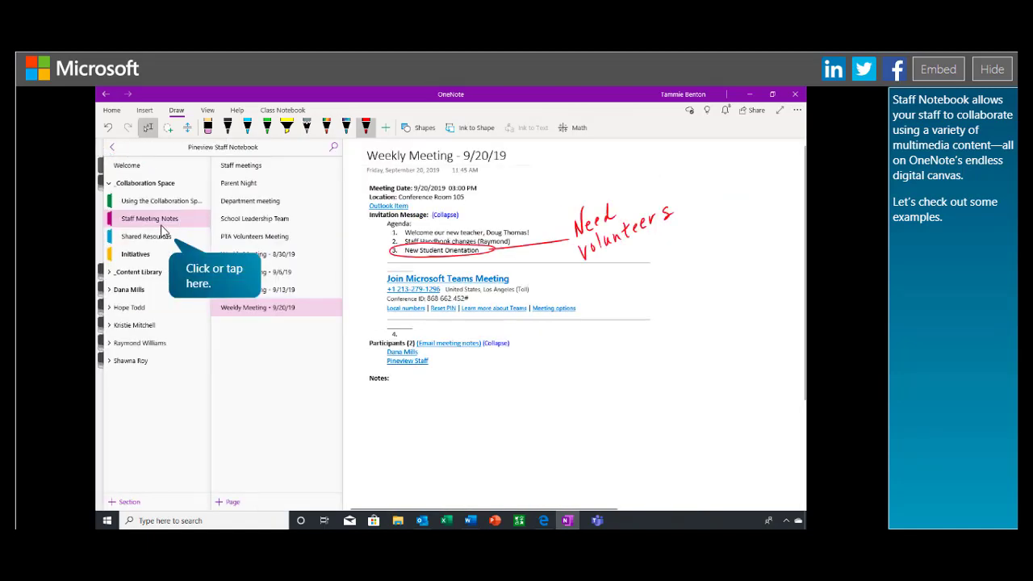
pyautogui.click(165, 245)
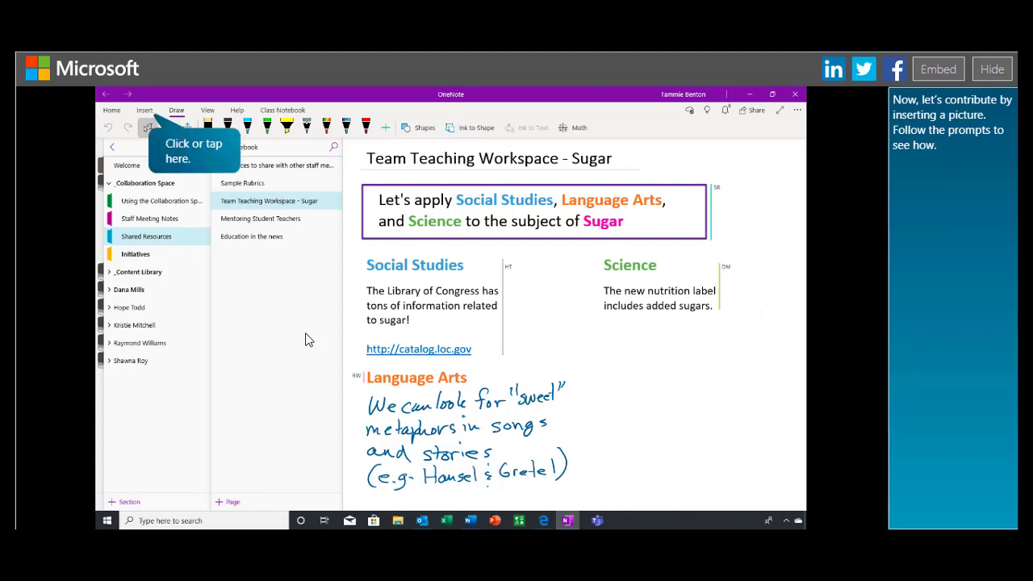
pyautogui.click(145, 111)
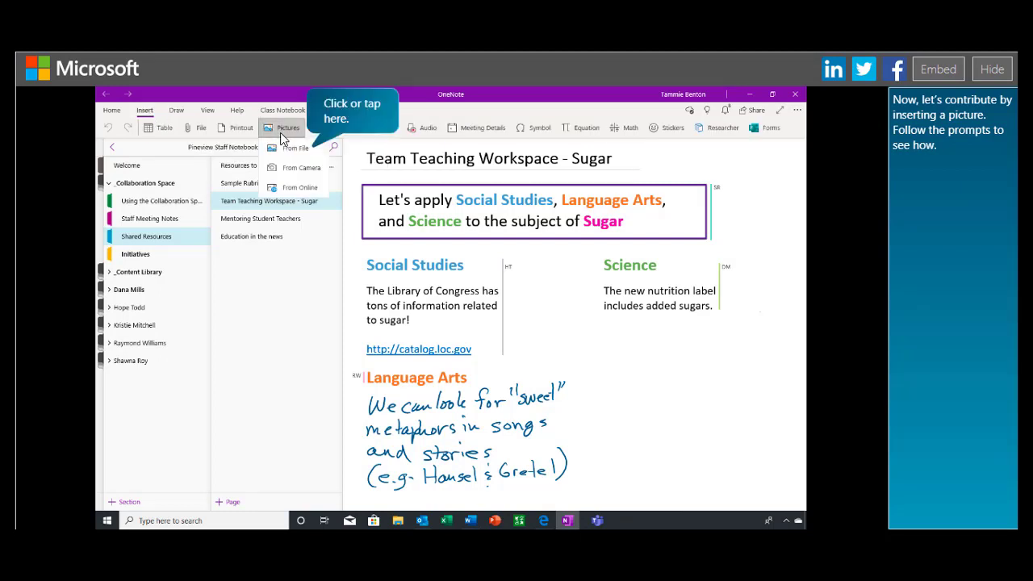
pyautogui.click(299, 153)
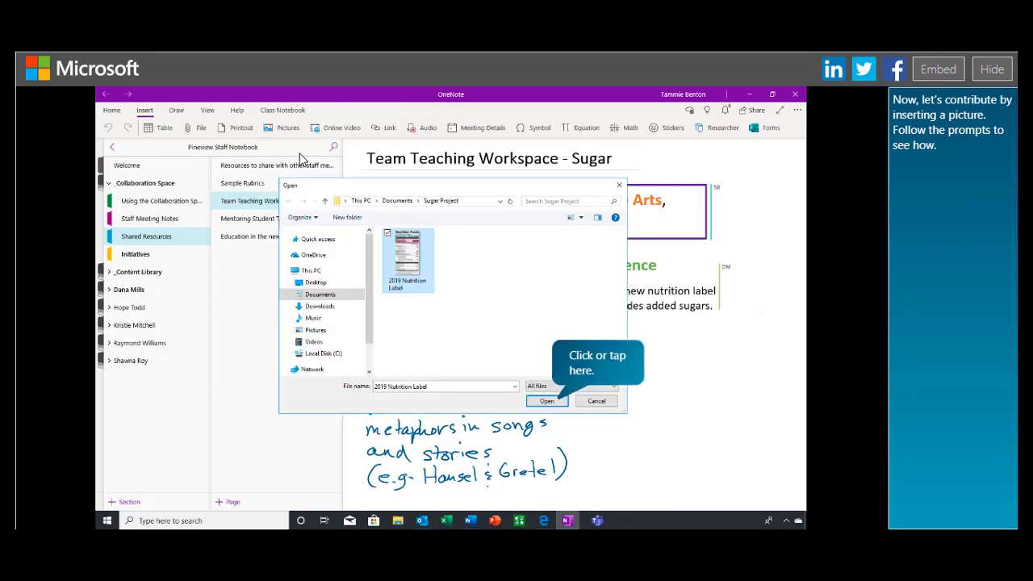
pyautogui.click(546, 401)
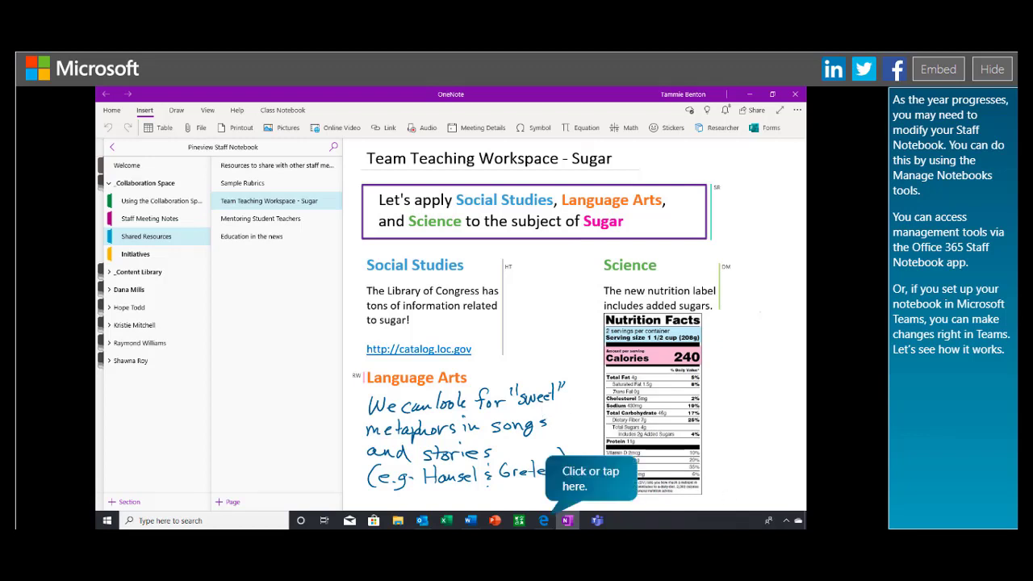
# Step: Switch to Microsoft Teams in the browser and add a Leader-Only section group through the Staff Notebook's Manage Notebooks tools
pyautogui.click(542, 520)
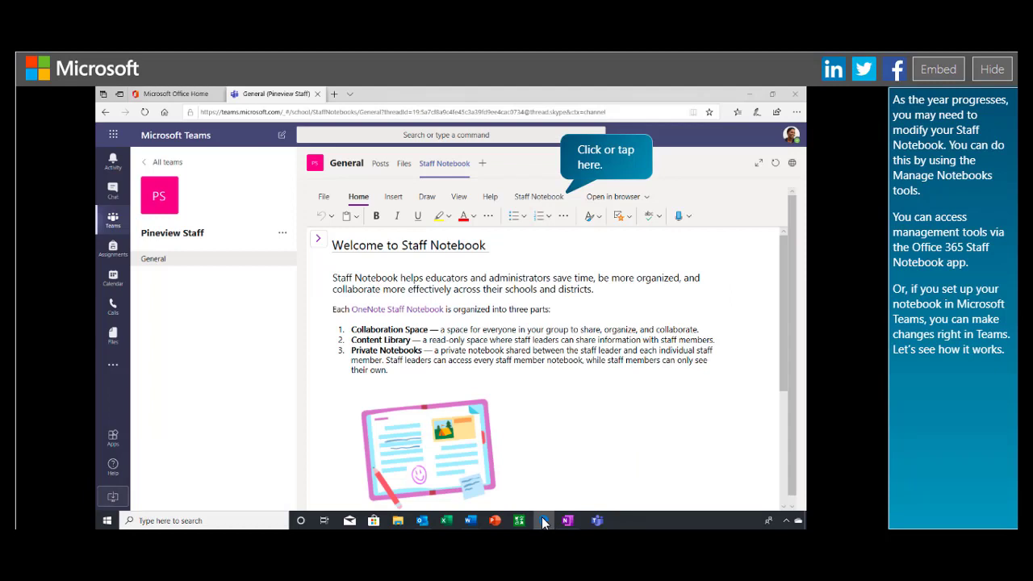
pyautogui.click(539, 198)
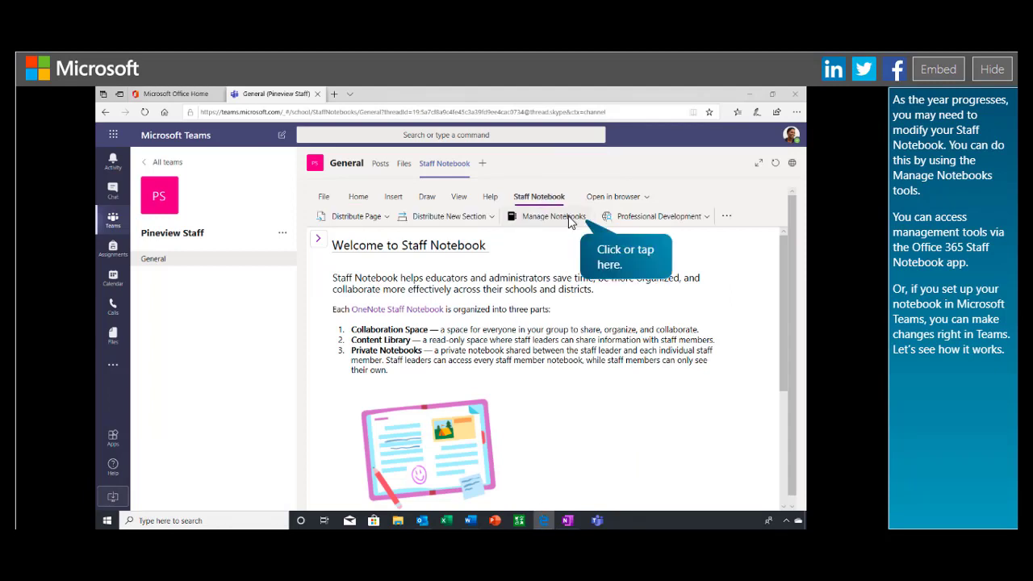
pyautogui.click(568, 219)
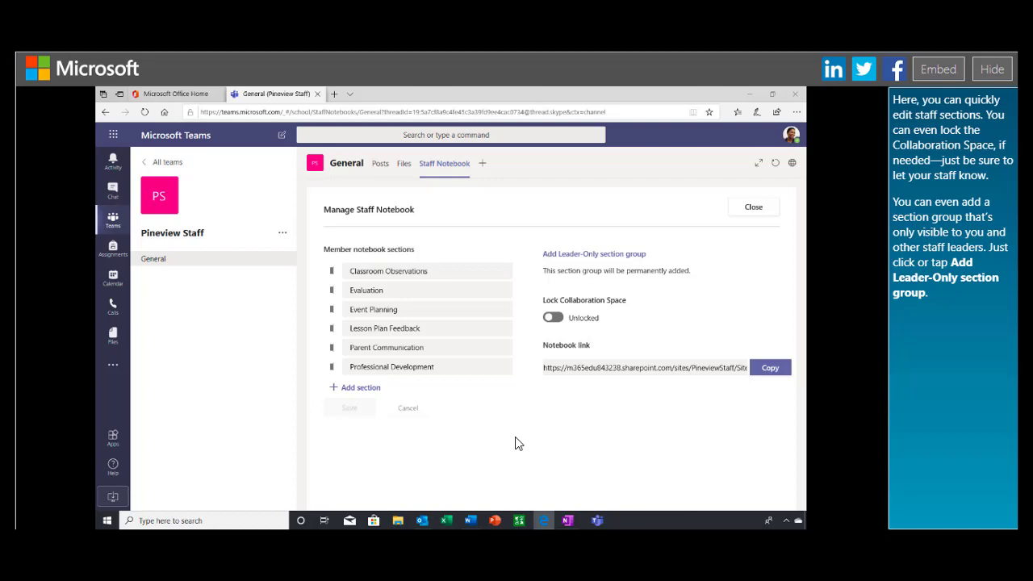
pyautogui.click(611, 255)
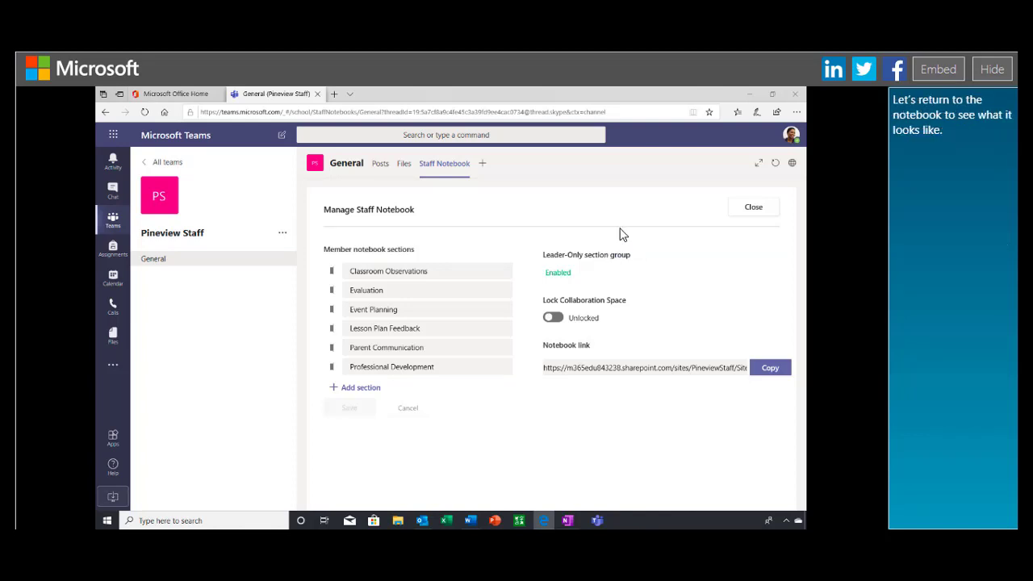
# Step: Switch to OneNote, open the Leader Only section group and add a Holidays section to it
pyautogui.click(569, 521)
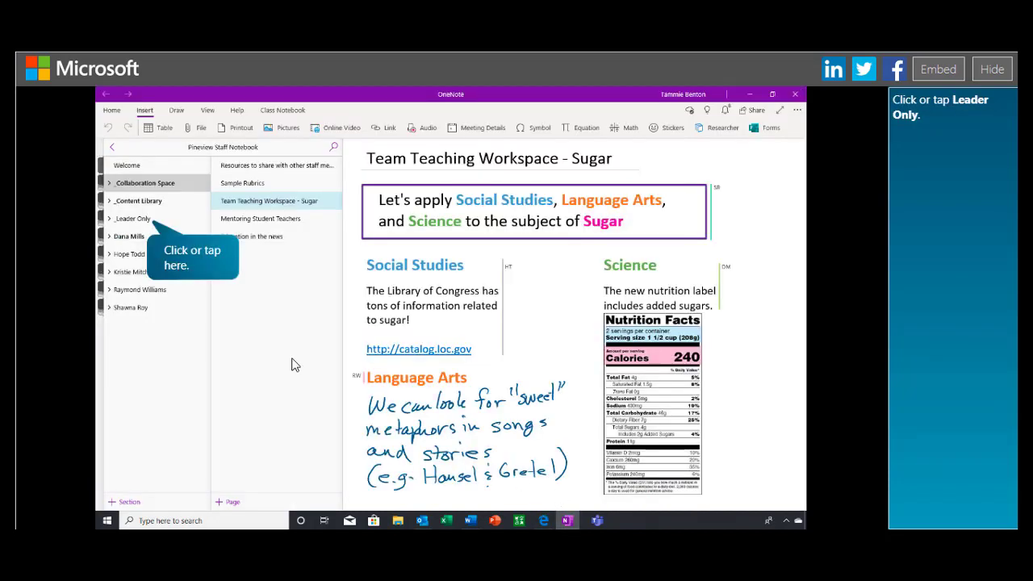
pyautogui.click(138, 218)
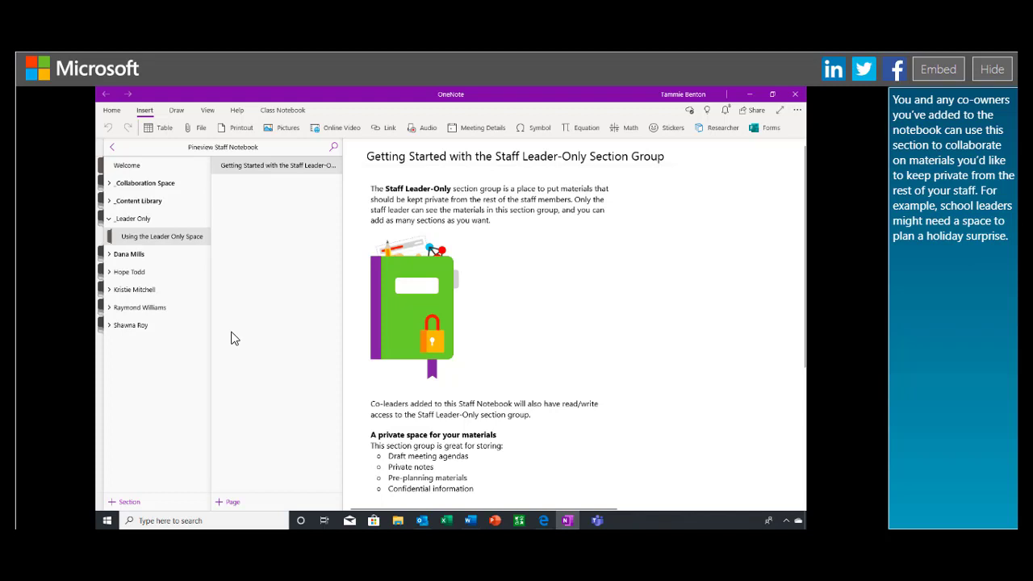
pyautogui.click(120, 504)
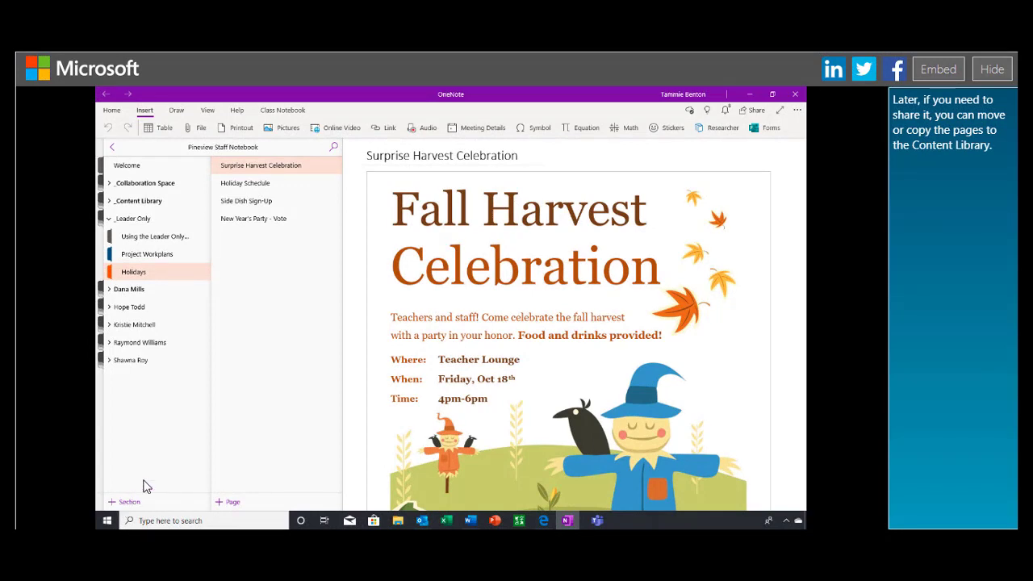
# Step: From the Content Library's Policies and Procedures section, switch to Word and print Pineview Winter Weather Procedures with Send to OneNote, filing it in that section
pyautogui.click(142, 201)
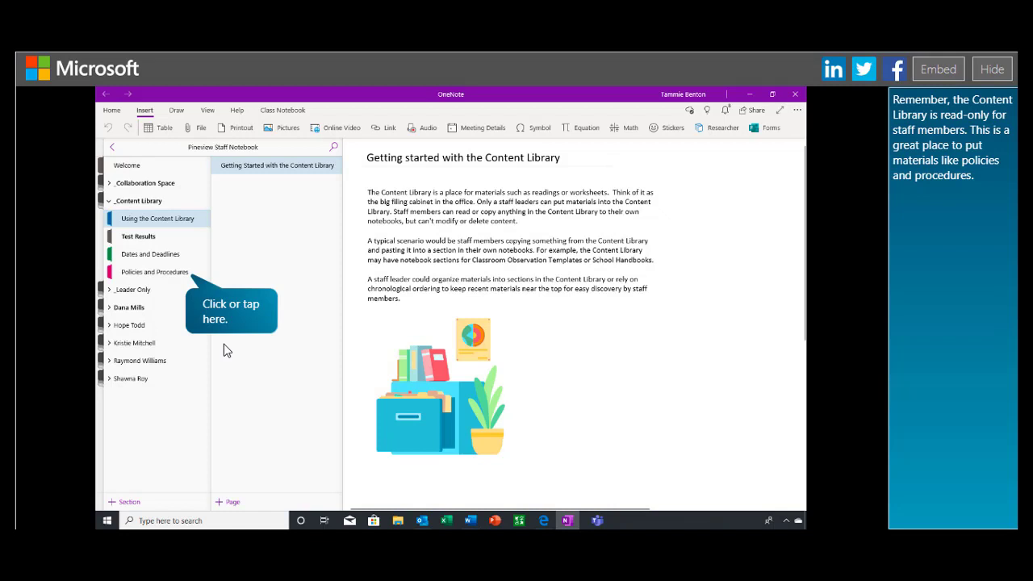
pyautogui.click(184, 280)
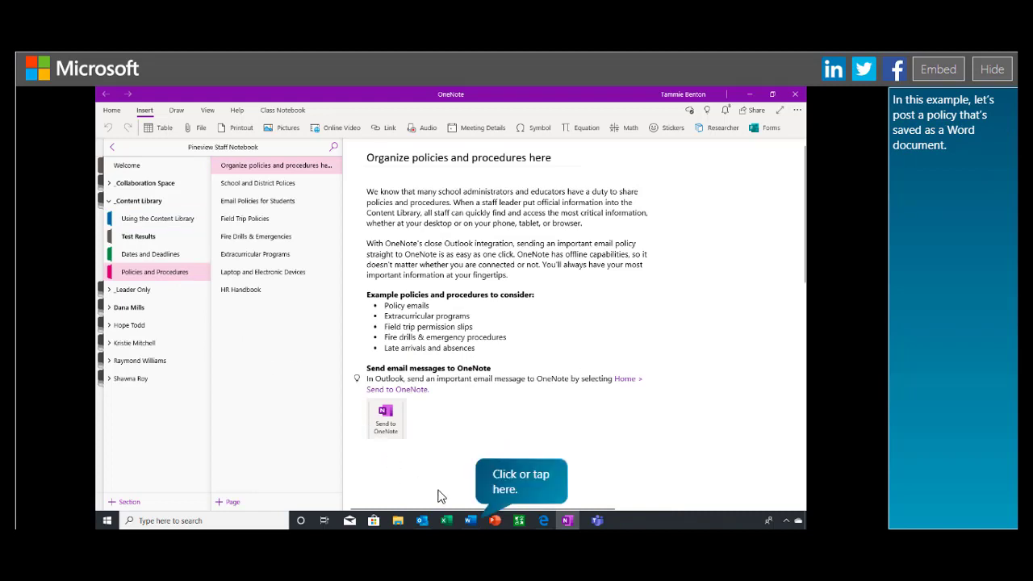
pyautogui.click(472, 521)
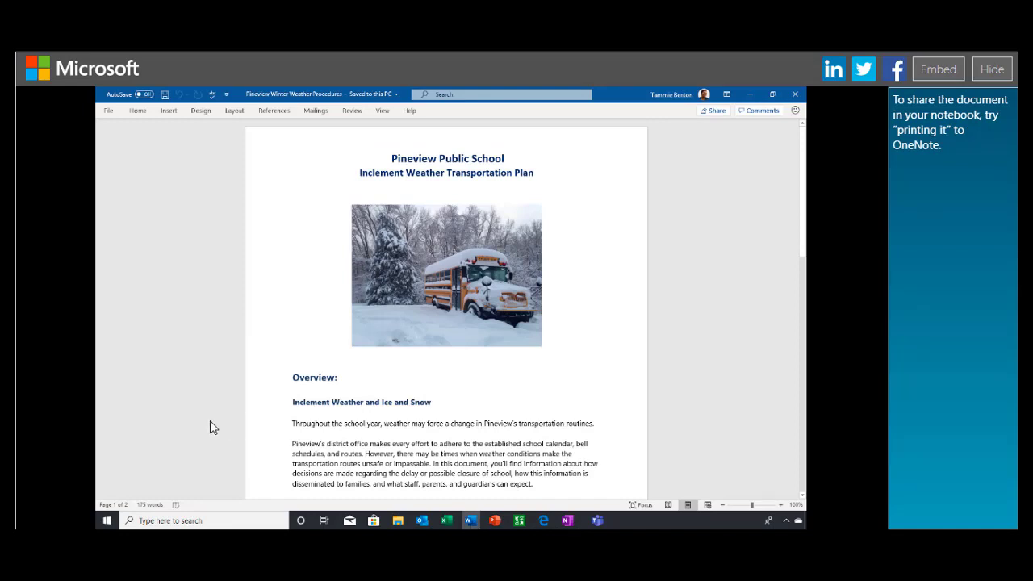
pyautogui.click(109, 111)
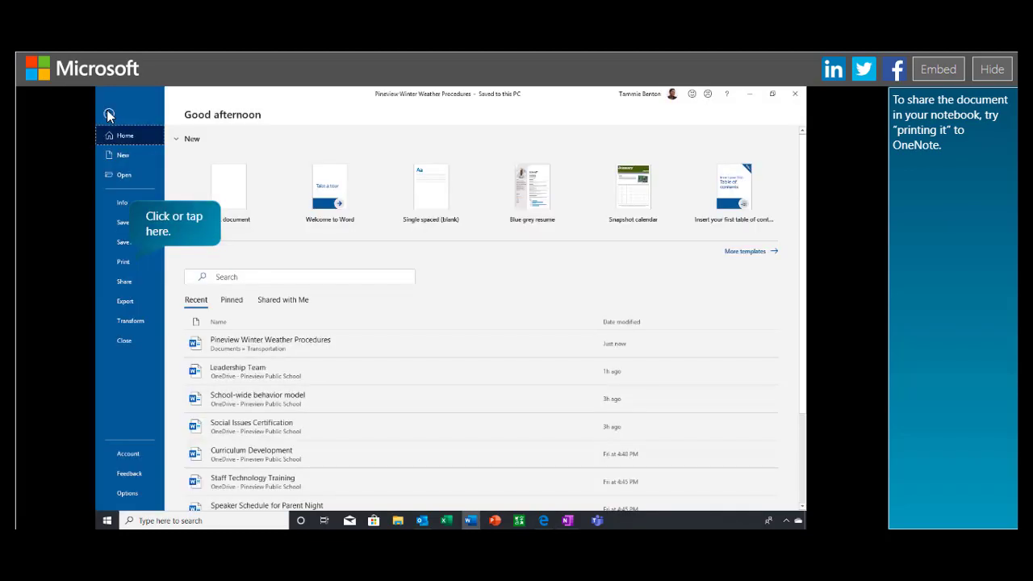
pyautogui.click(125, 262)
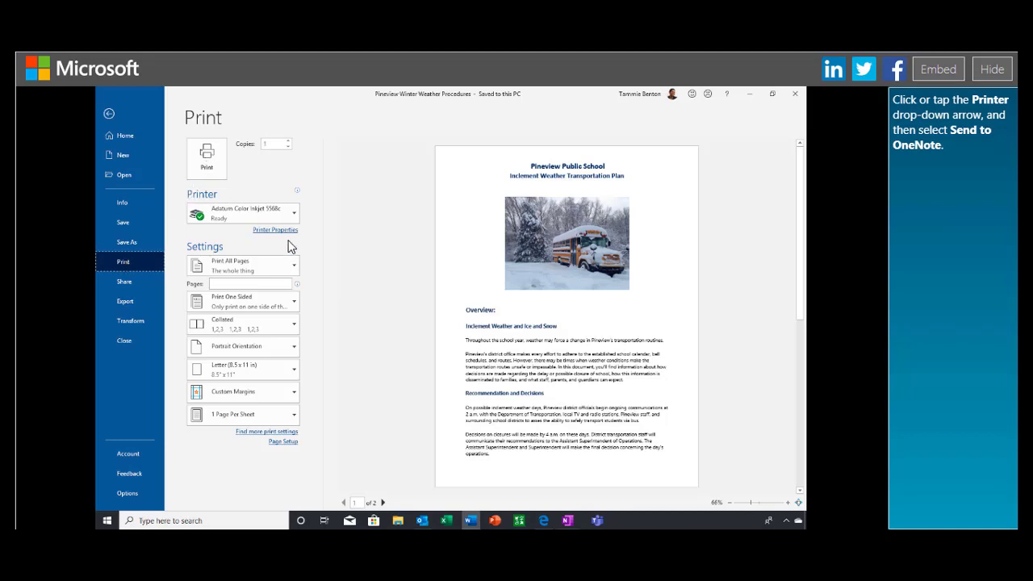
pyautogui.click(293, 213)
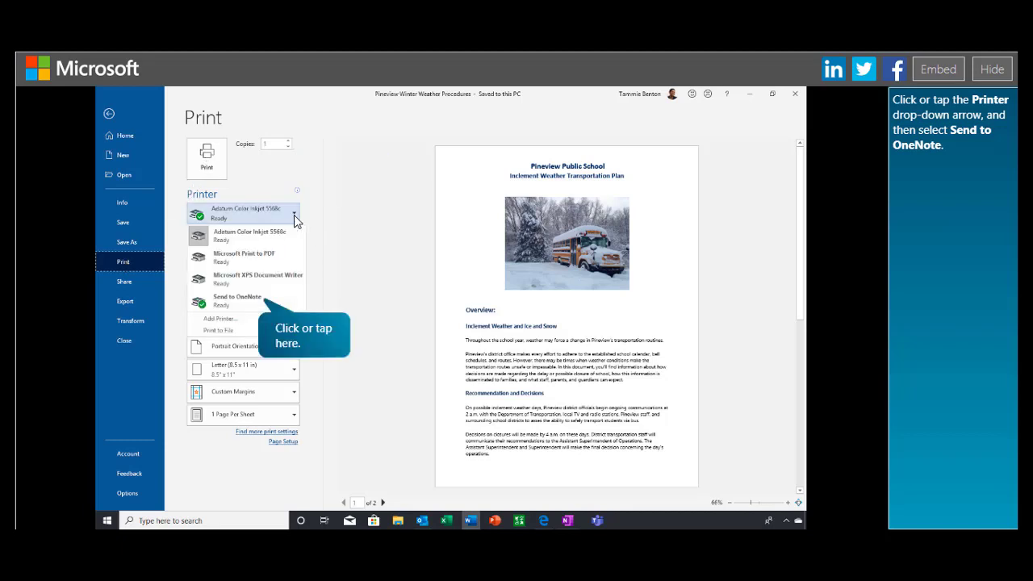
pyautogui.click(257, 296)
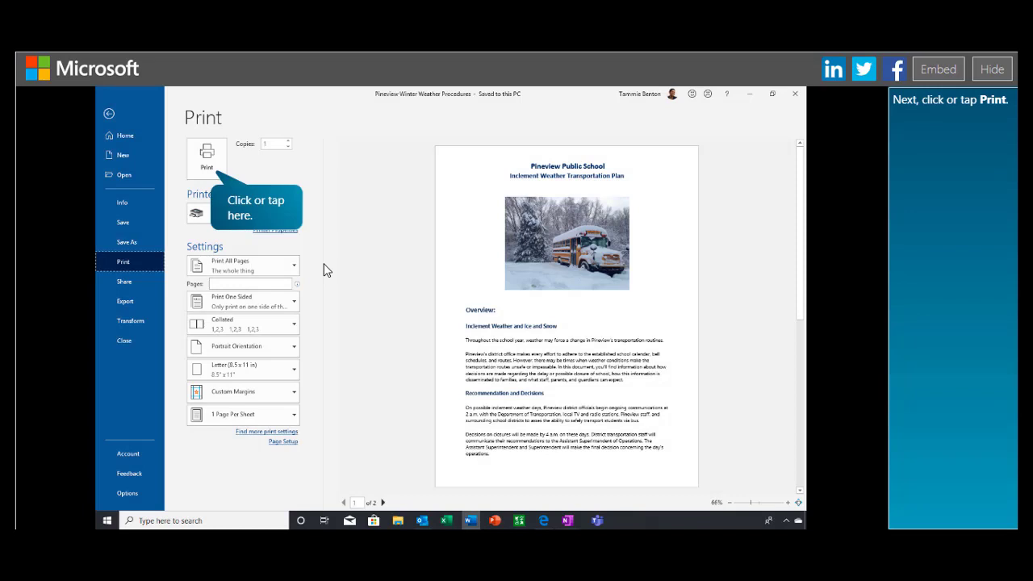
pyautogui.click(207, 157)
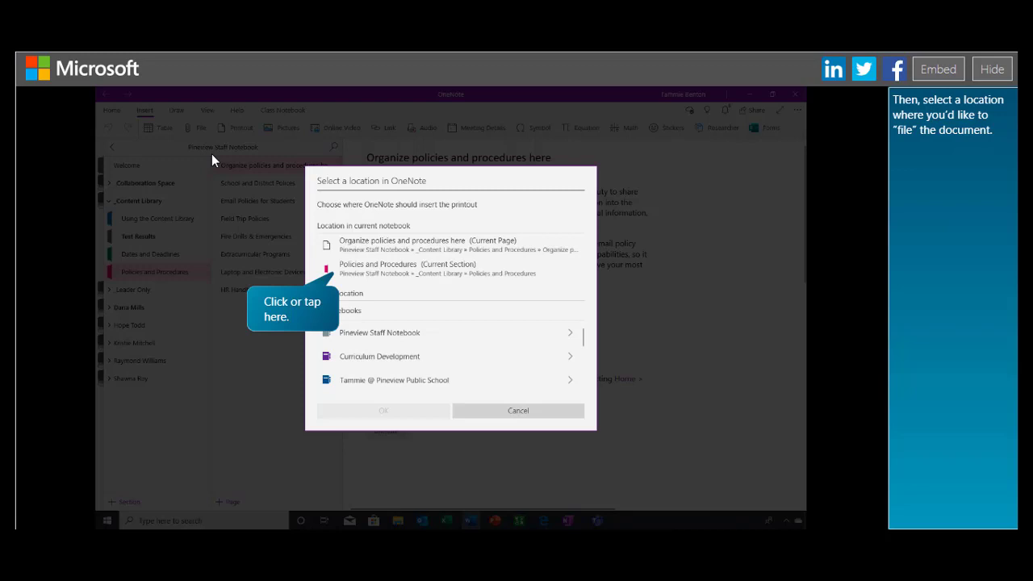
pyautogui.click(348, 272)
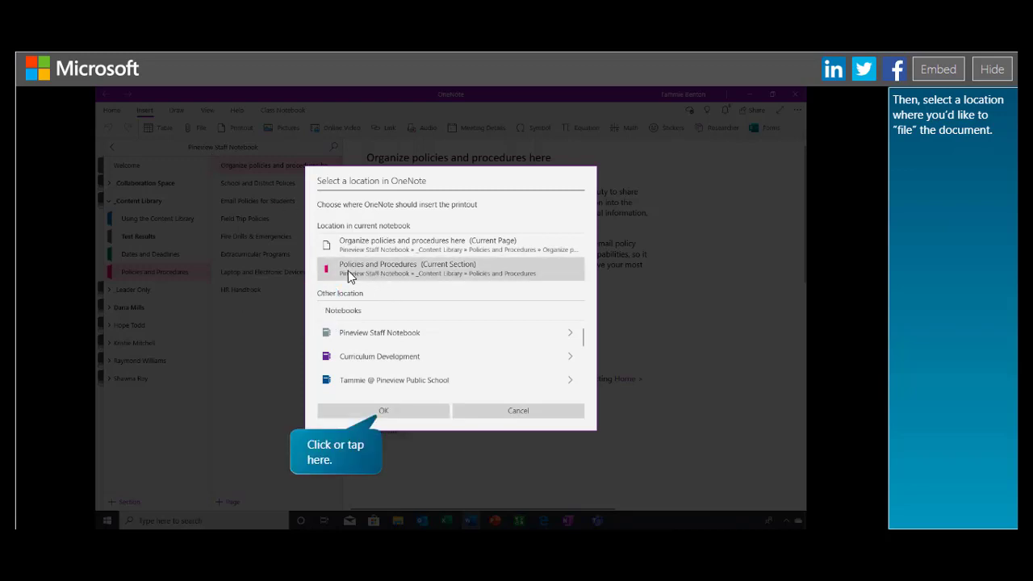
pyautogui.click(384, 412)
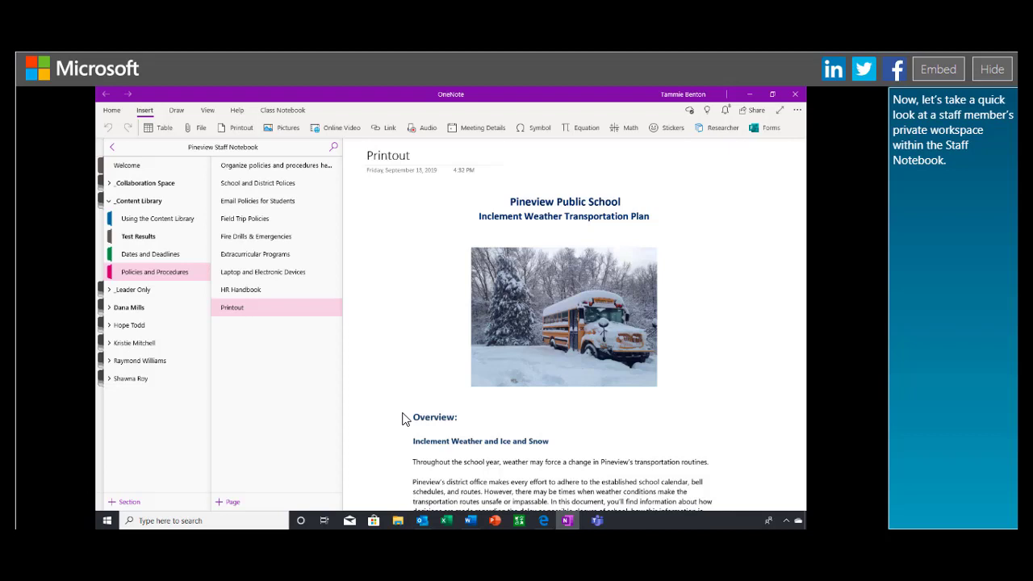
# Step: Open the first staff member's private notebook and paste the lesson video into the Supporting videos row of the Teaching Portfolio table
pyautogui.click(136, 310)
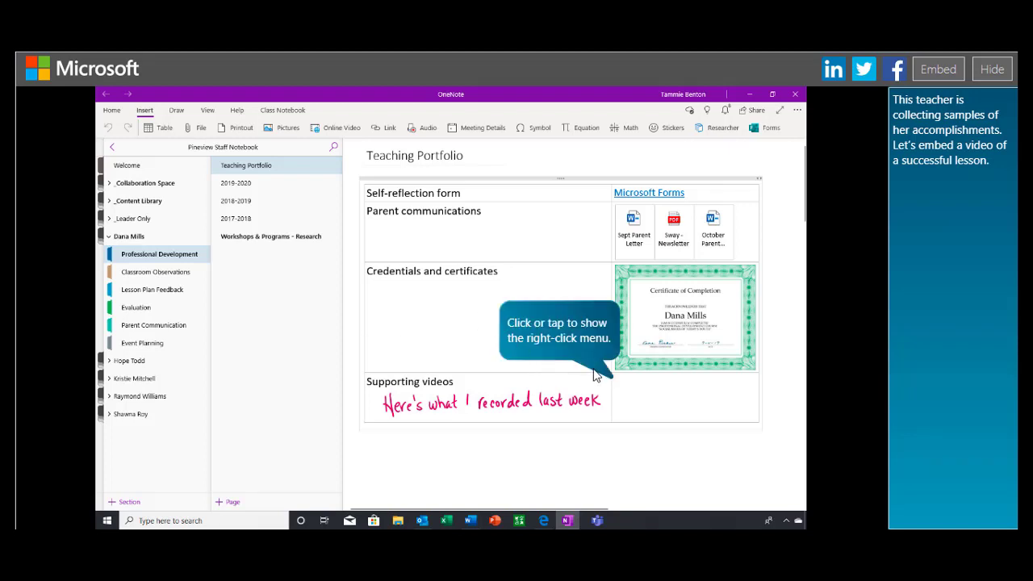
pyautogui.click(618, 379)
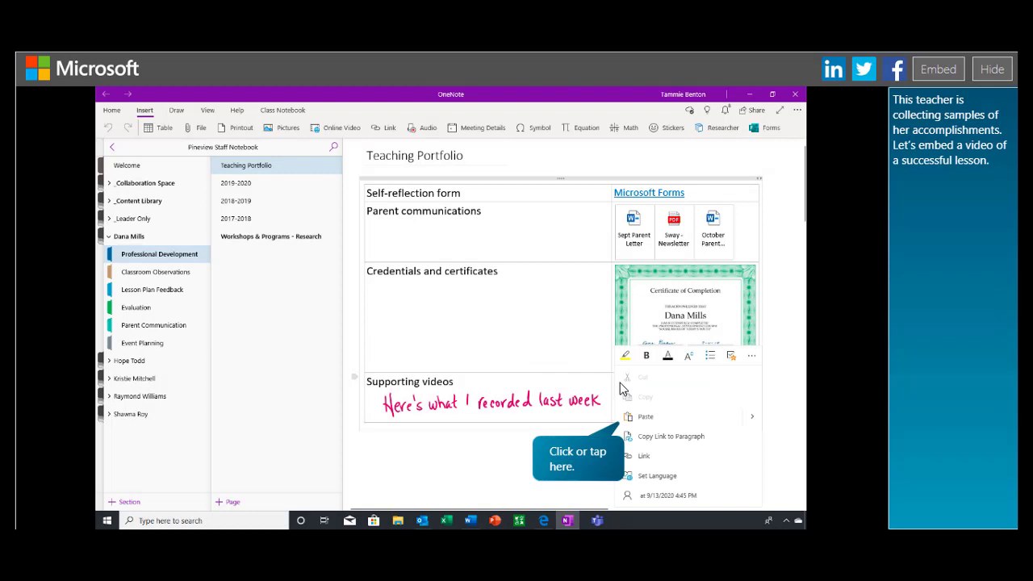
pyautogui.click(637, 417)
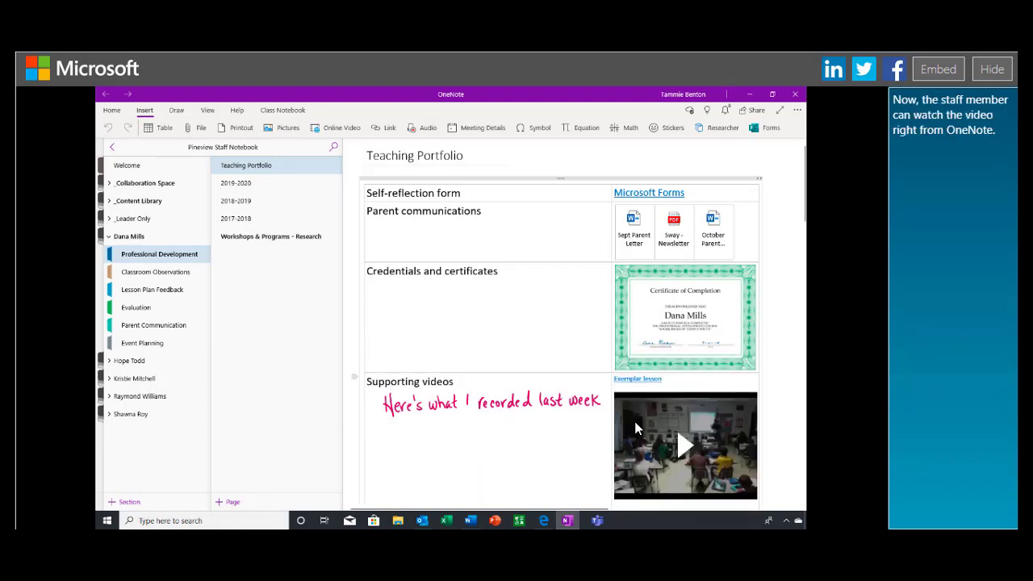